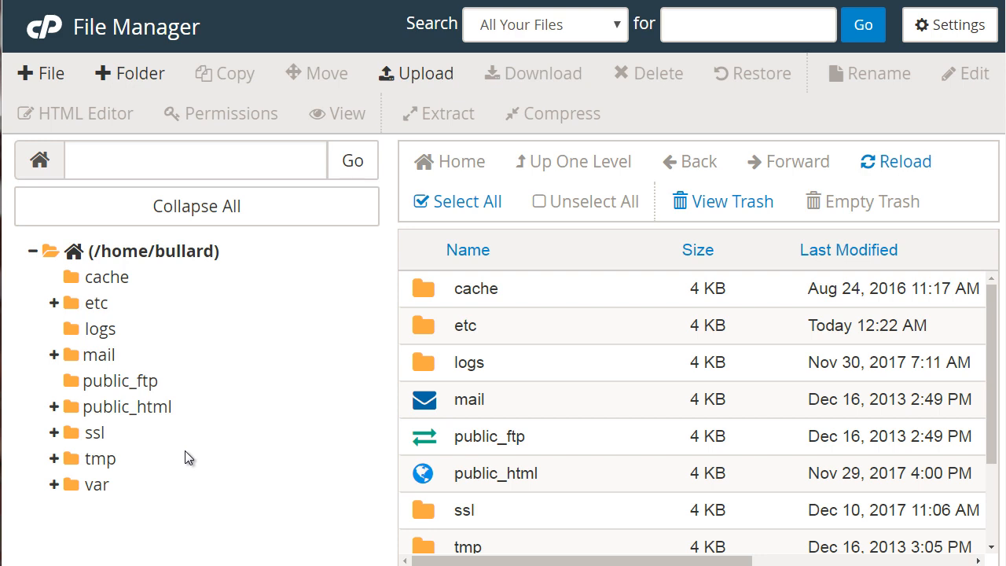
Step: Create a folder named newfolder inside public_html
click(146, 410)
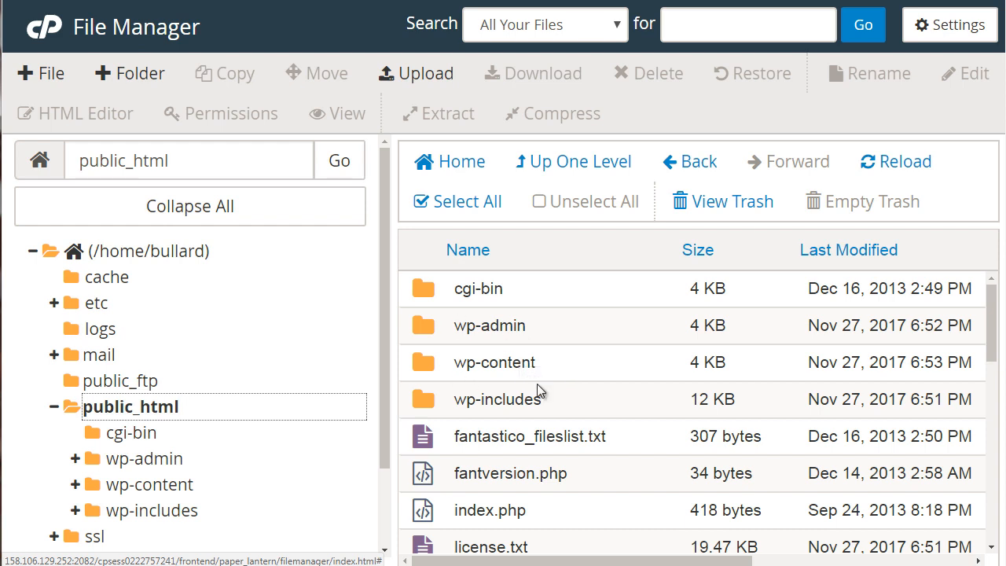
mouse_move(991, 344)
mouse_down()
mouse_move(994, 366)
mouse_move(991, 342)
mouse_up()
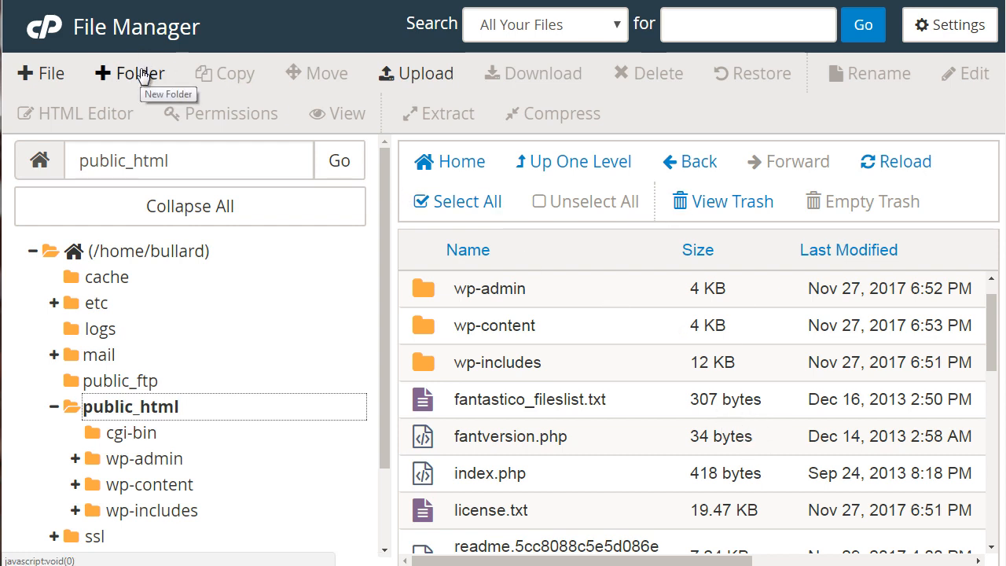
click(119, 76)
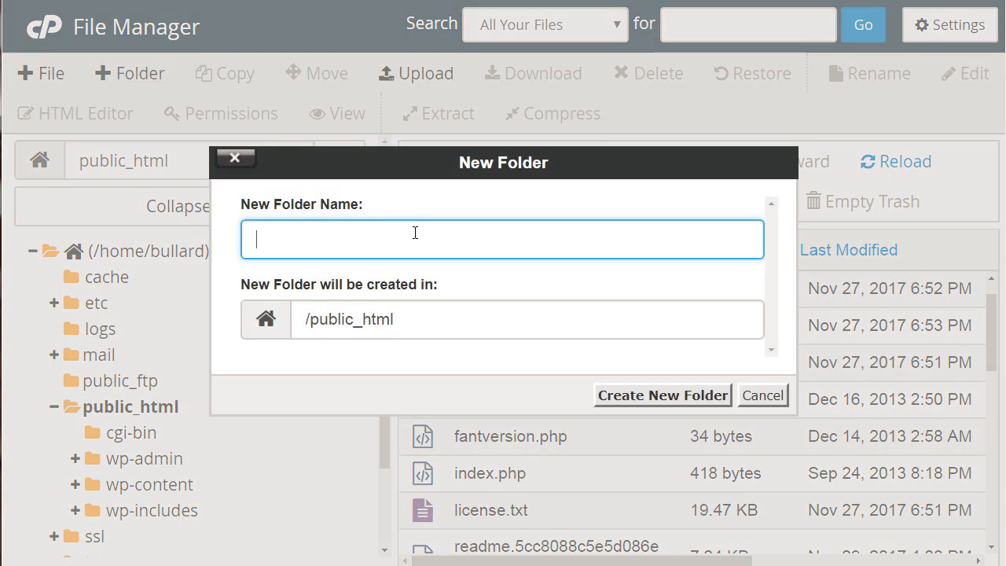
text(newfolder)
click(677, 400)
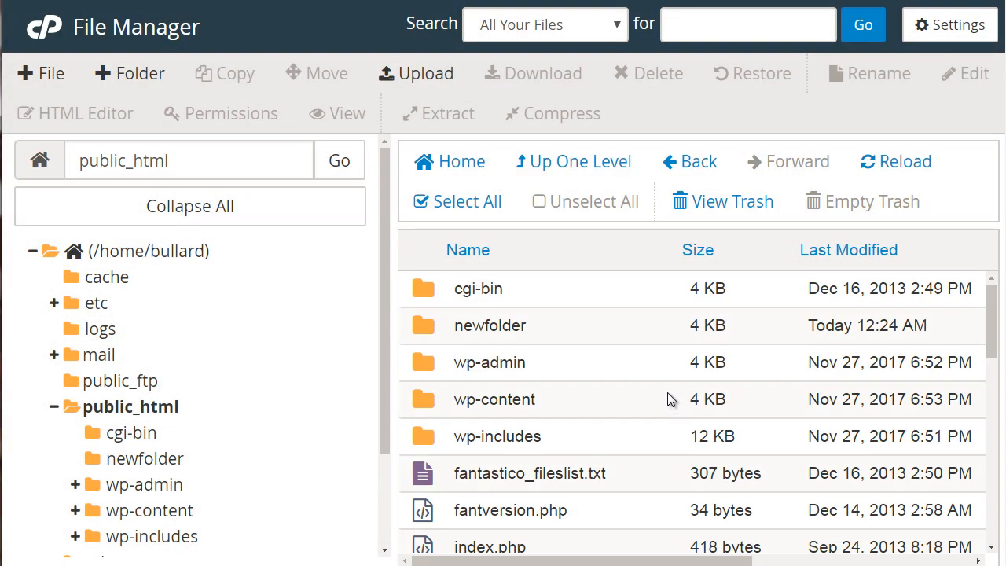
Step: Open newfolder, upload the check image file into it from the computer, and return to the folder
click(633, 335)
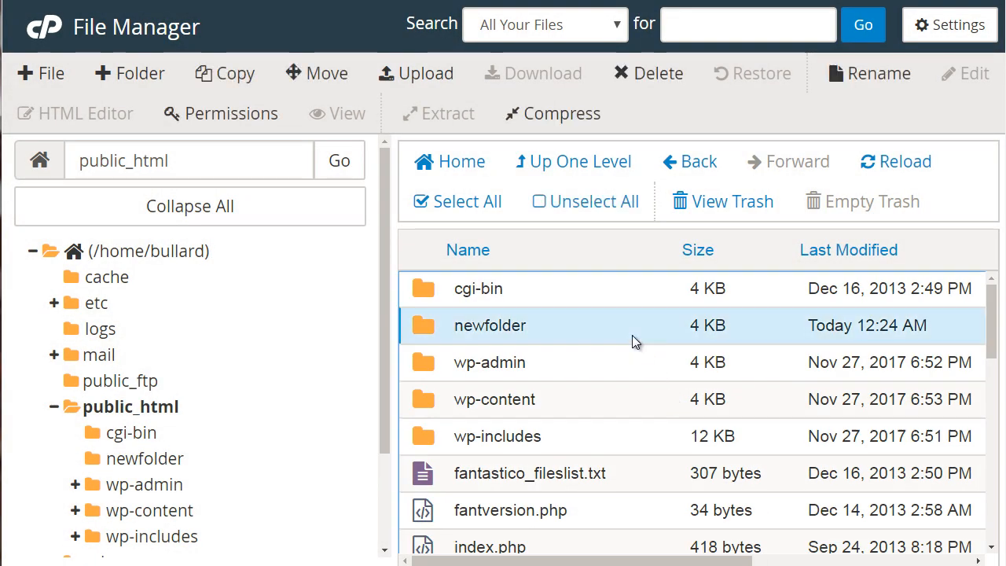
click(633, 336)
double_click(633, 336)
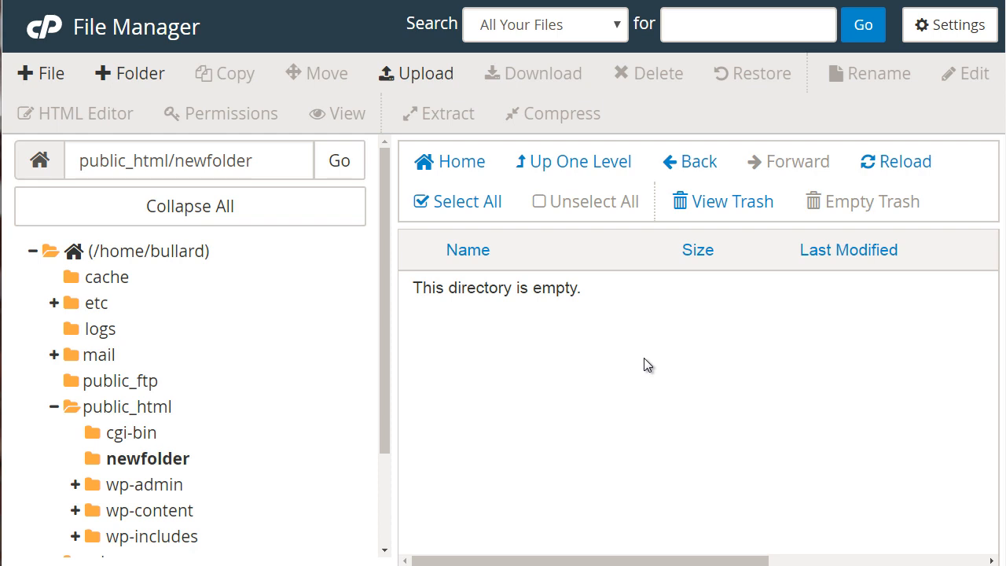
click(407, 79)
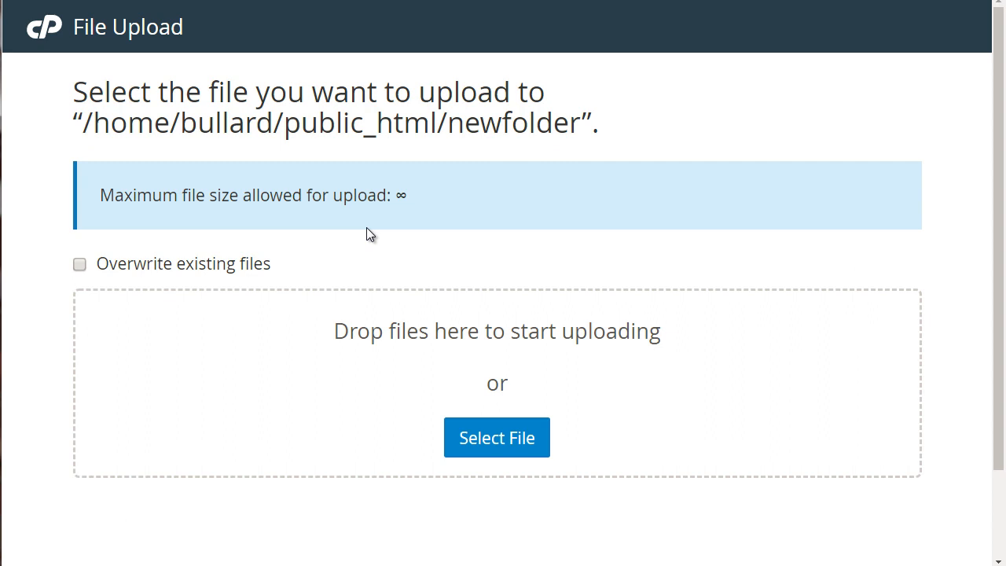
click(496, 444)
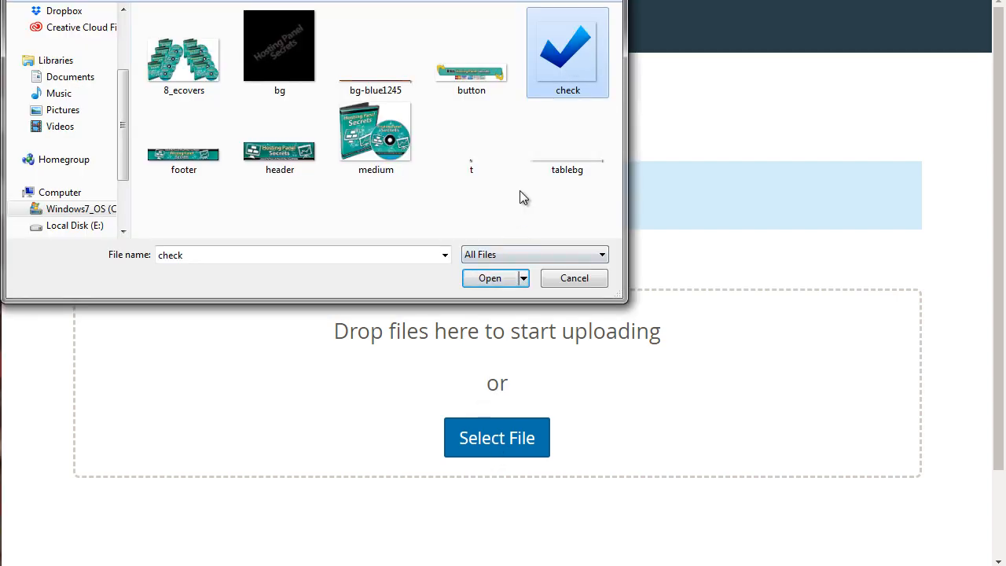
click(490, 278)
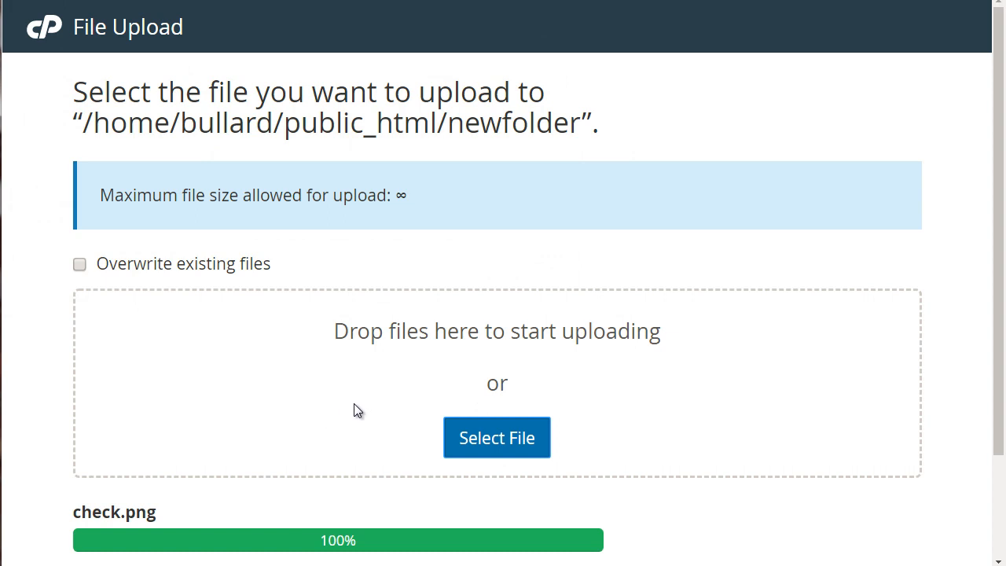
drag(998, 206, 998, 334)
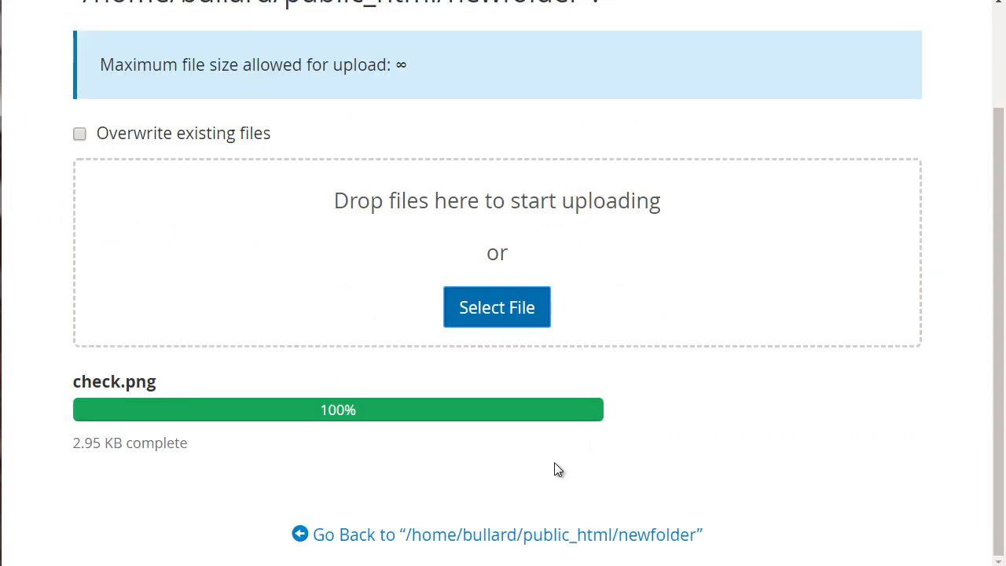
click(404, 541)
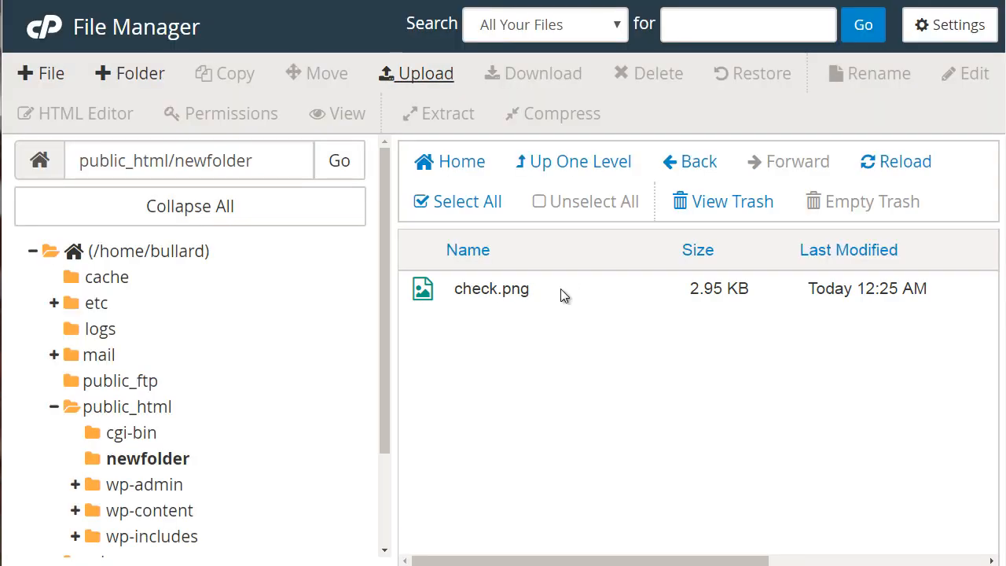
Step: Download check.png from newfolder and compress it into a Zip Archive named check.png.zip in the same folder
click(508, 293)
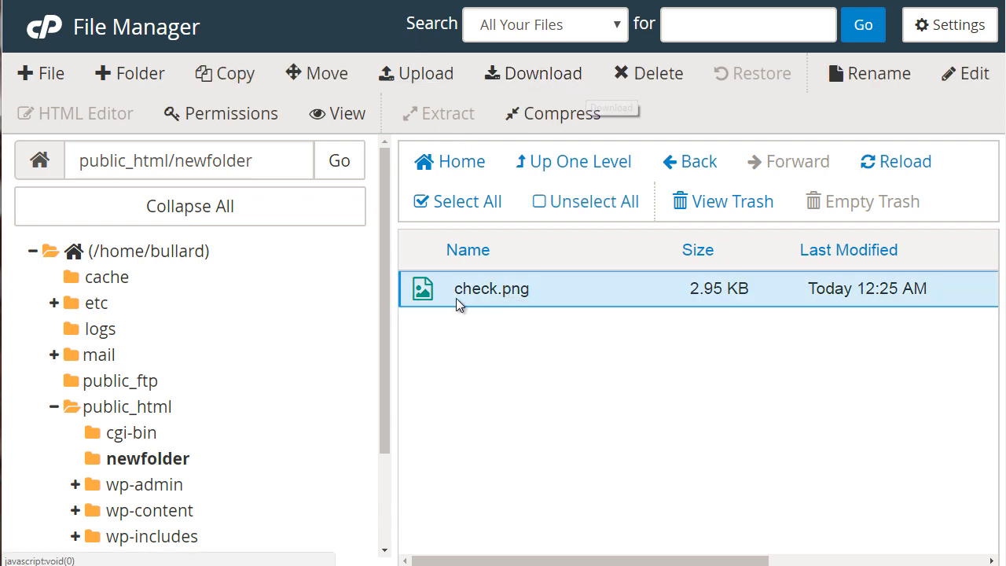
click(533, 76)
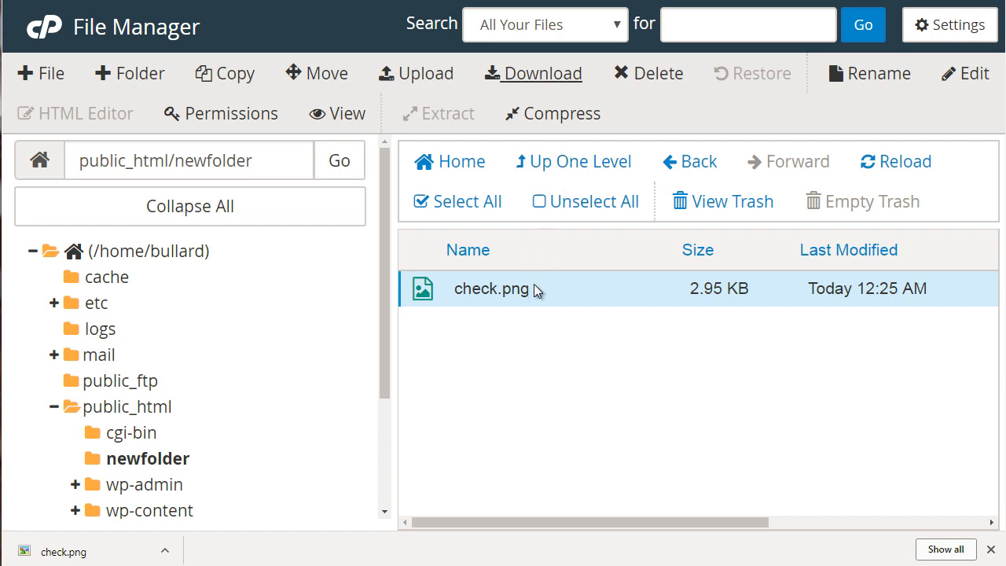
click(558, 116)
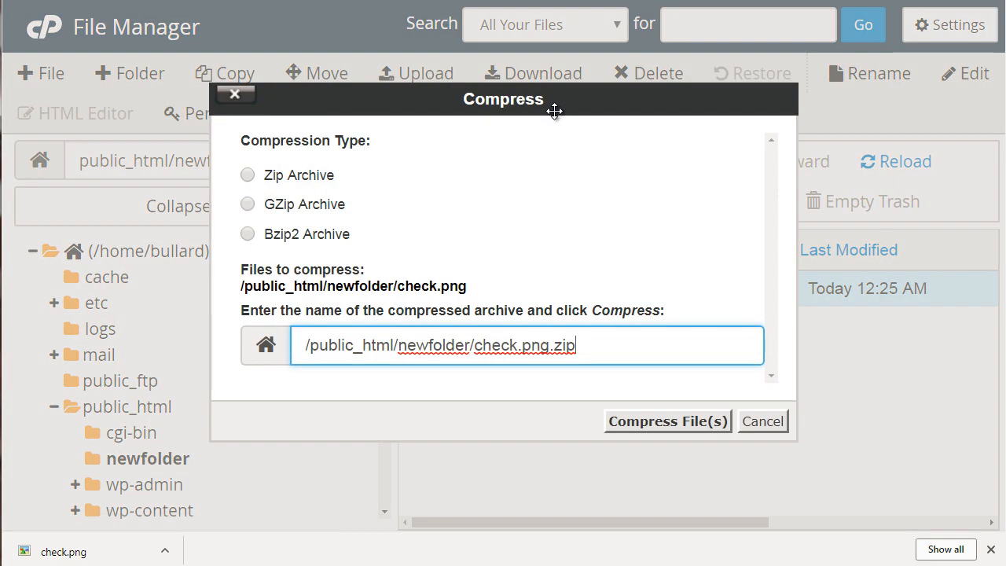
click(297, 174)
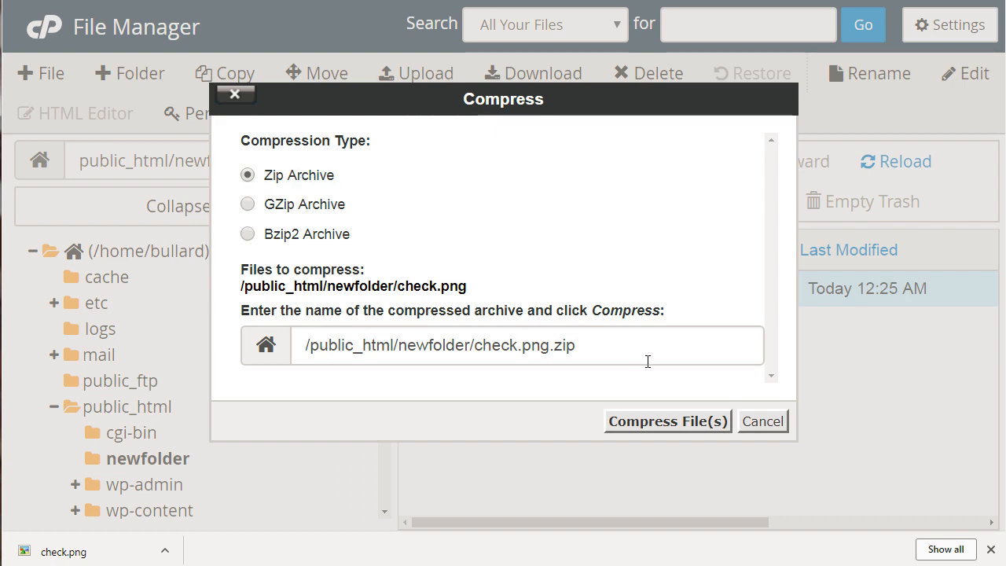
click(660, 415)
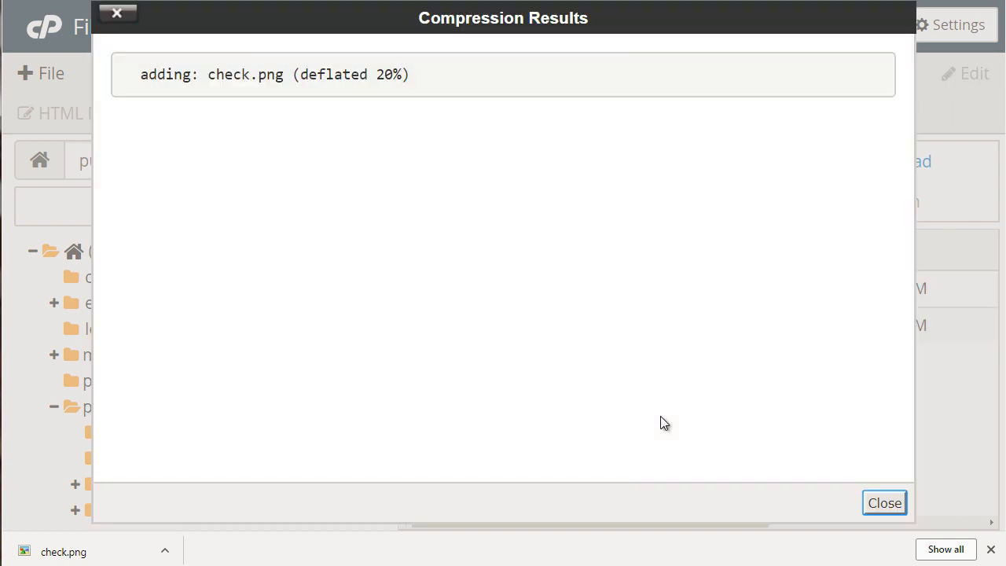
click(888, 503)
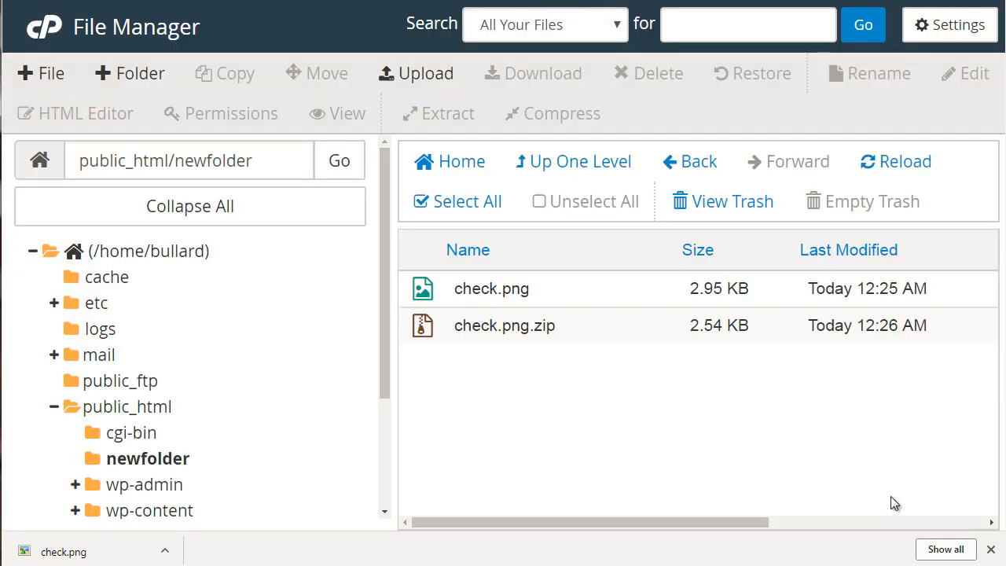
Step: Download check.png.zip to the computer and delete the archive from newfolder
click(558, 326)
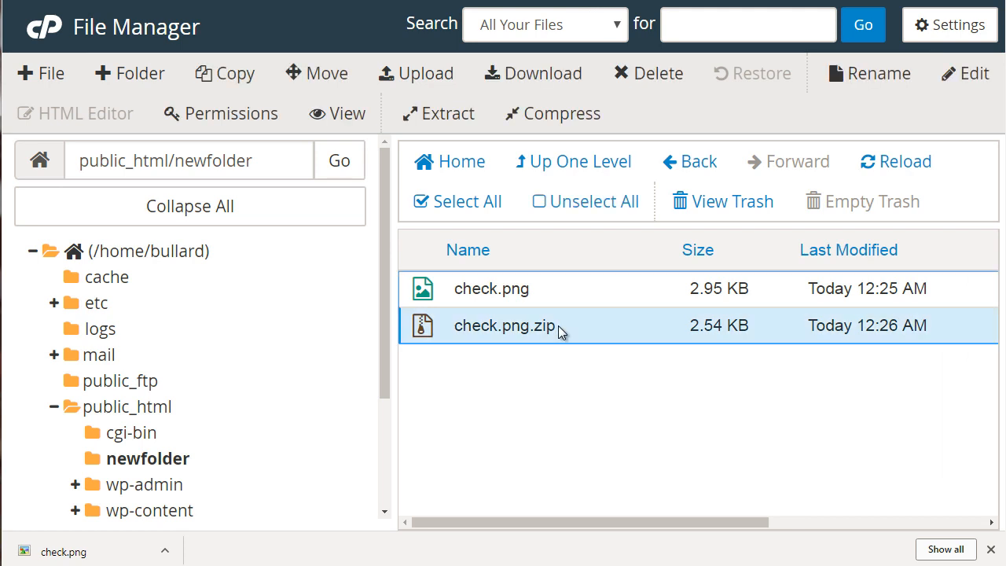
click(519, 73)
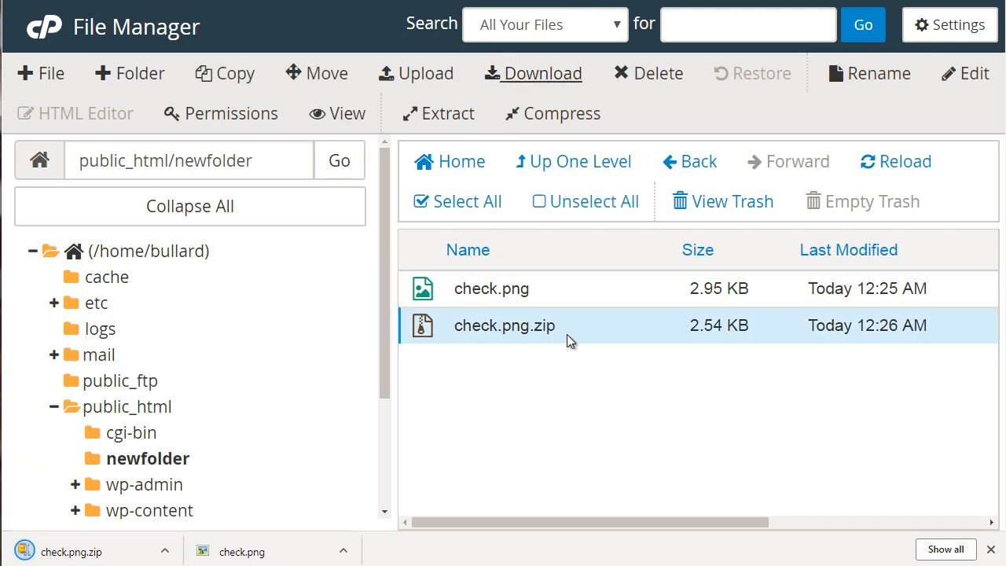
click(657, 72)
click(544, 275)
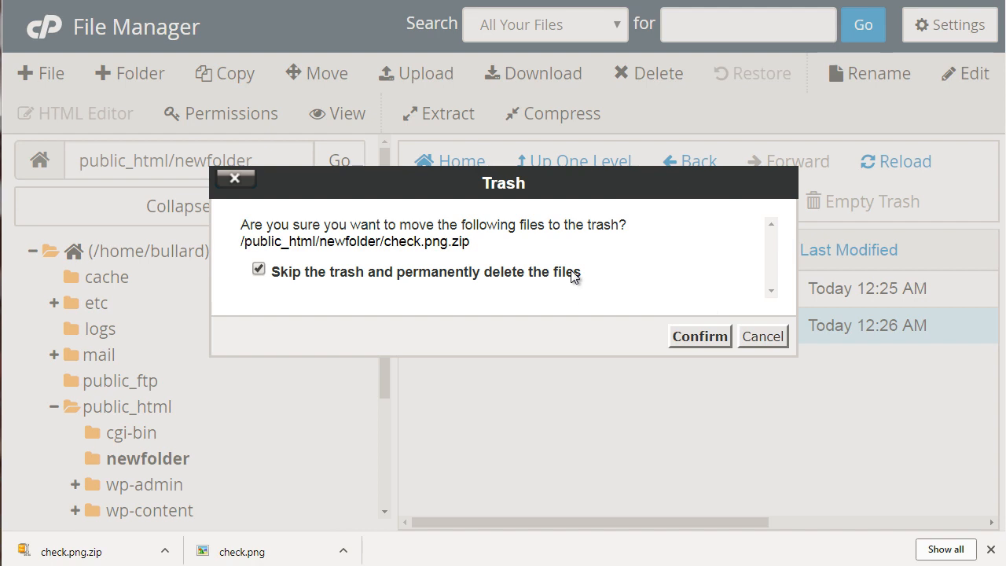
click(571, 273)
click(700, 344)
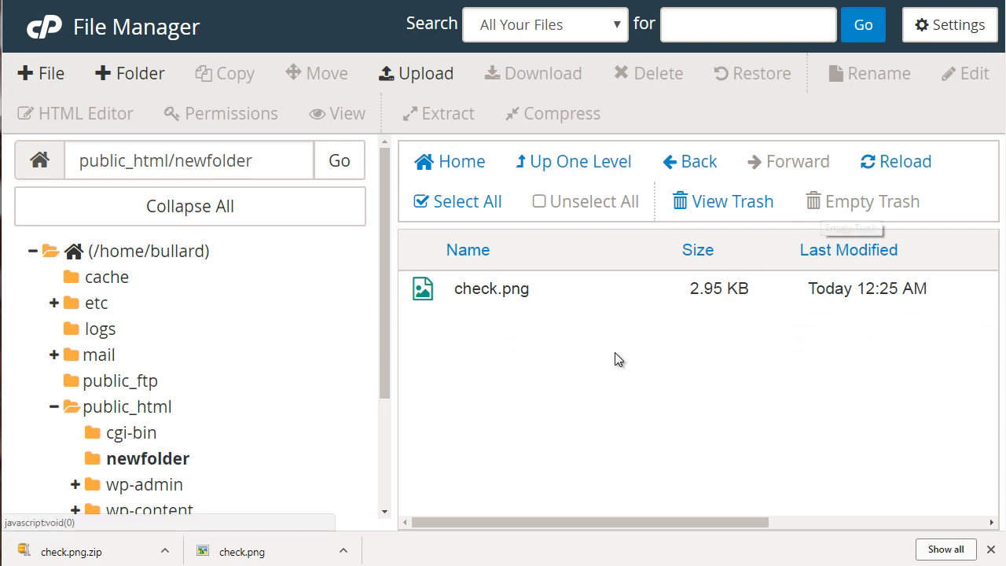
Step: View the Rename and Edit dialogs for check.png, cancelling each without changing the file
drag(383, 320, 383, 380)
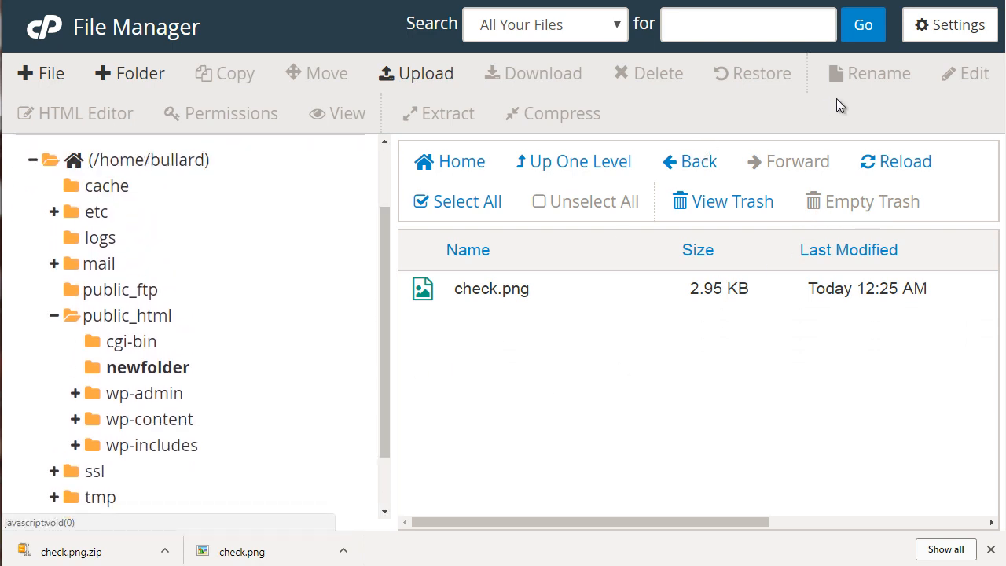
click(587, 292)
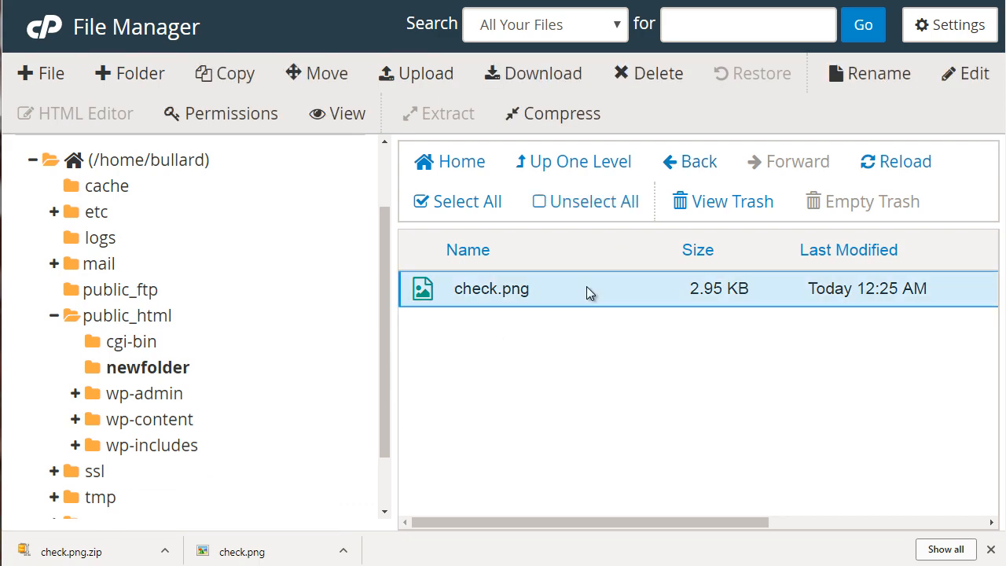
click(887, 70)
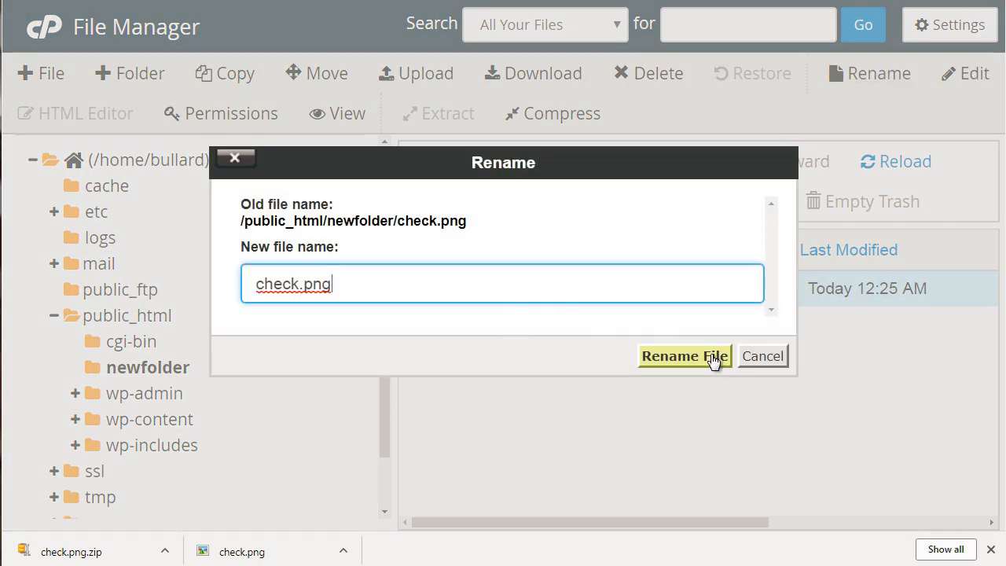
click(756, 362)
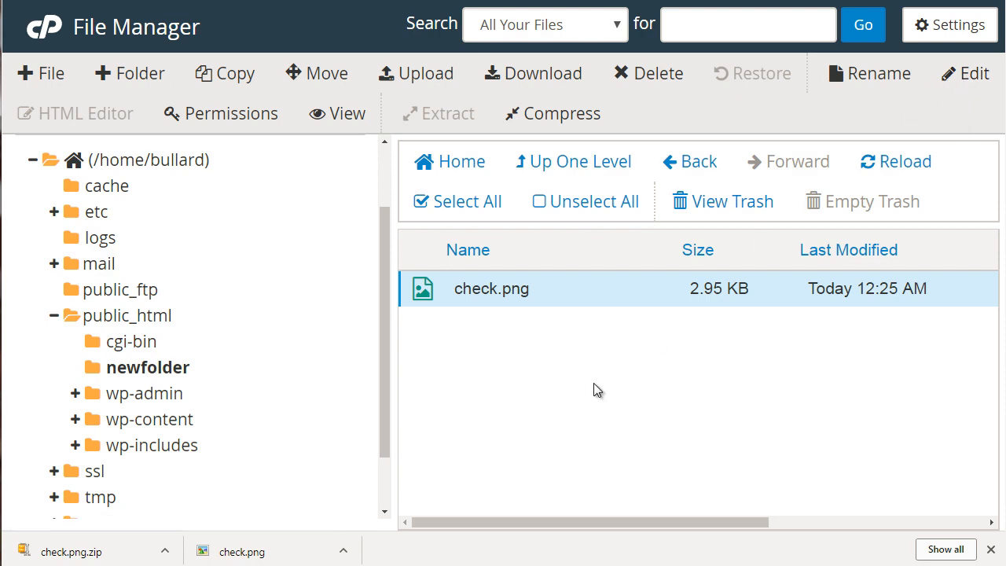
click(968, 81)
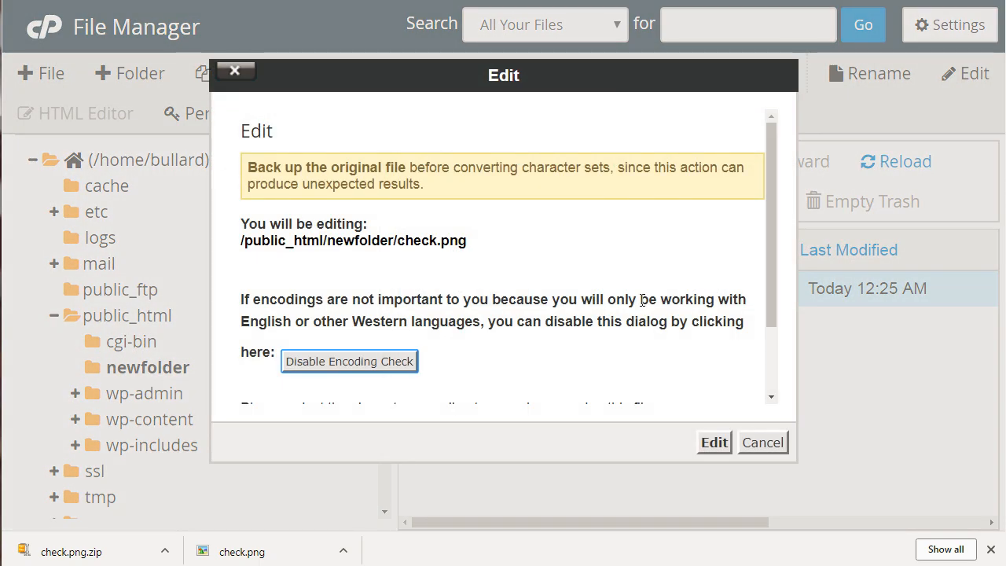
click(757, 447)
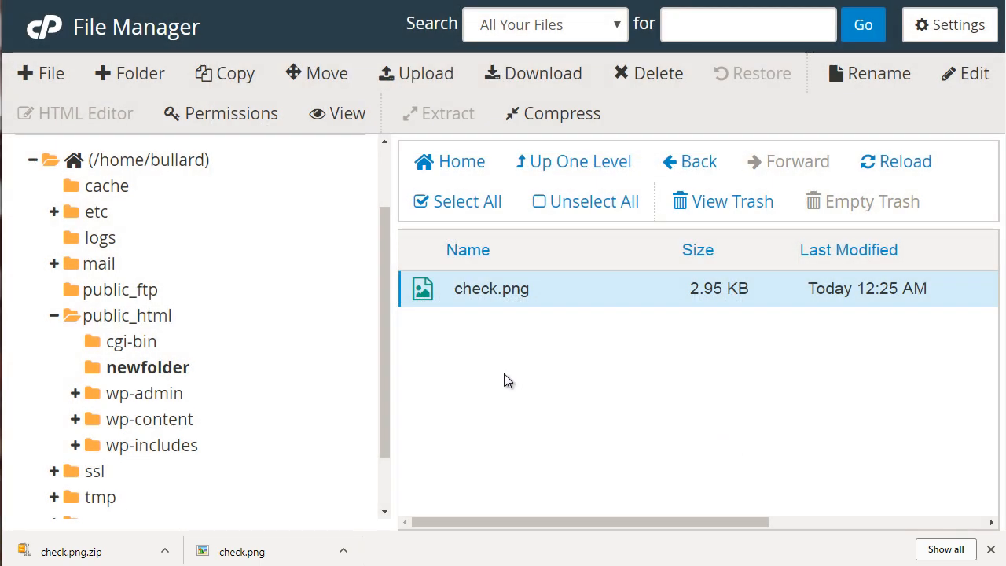
Step: Create a new text file named file.txt in /public_html/newfolder
click(47, 73)
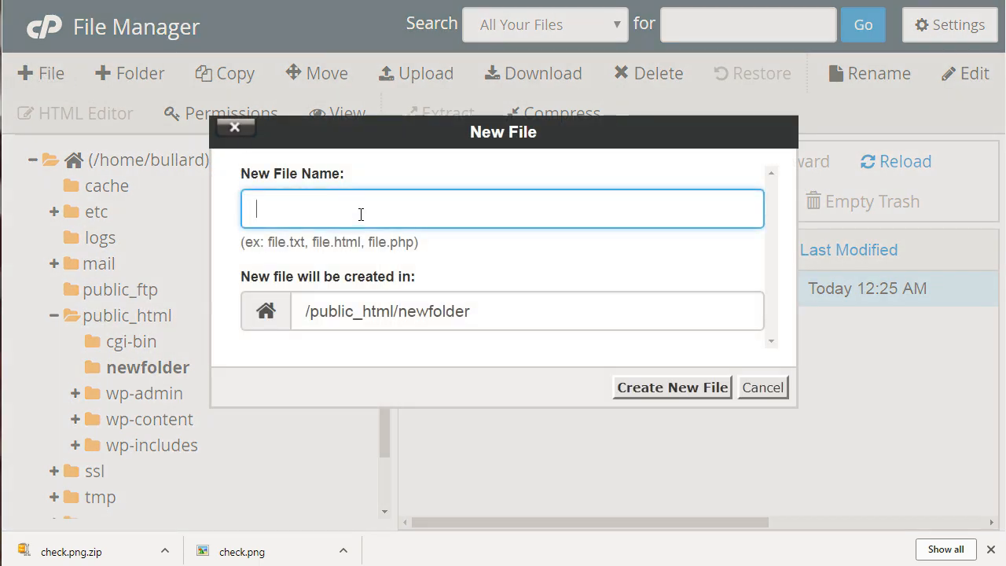
text(file.txt)
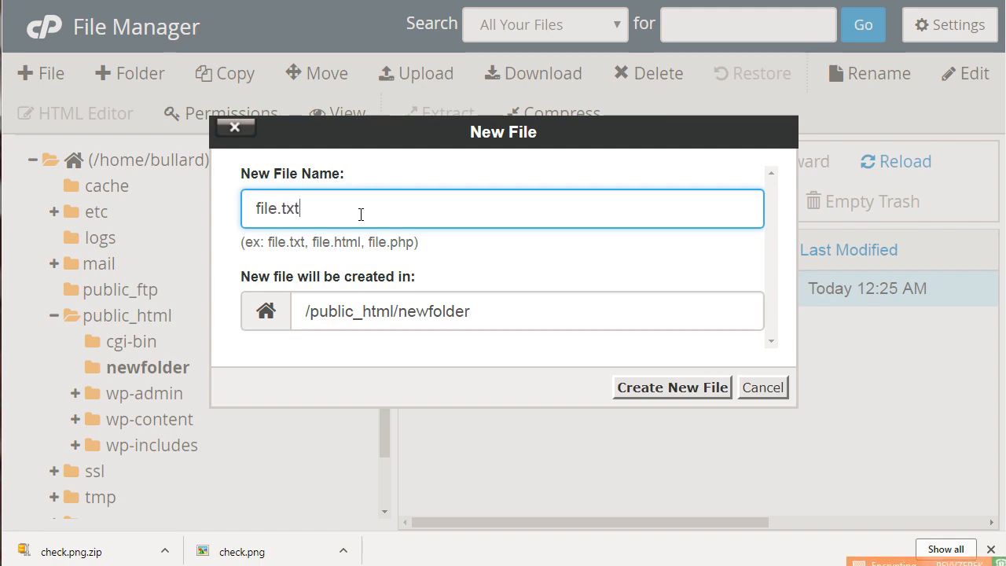
click(681, 388)
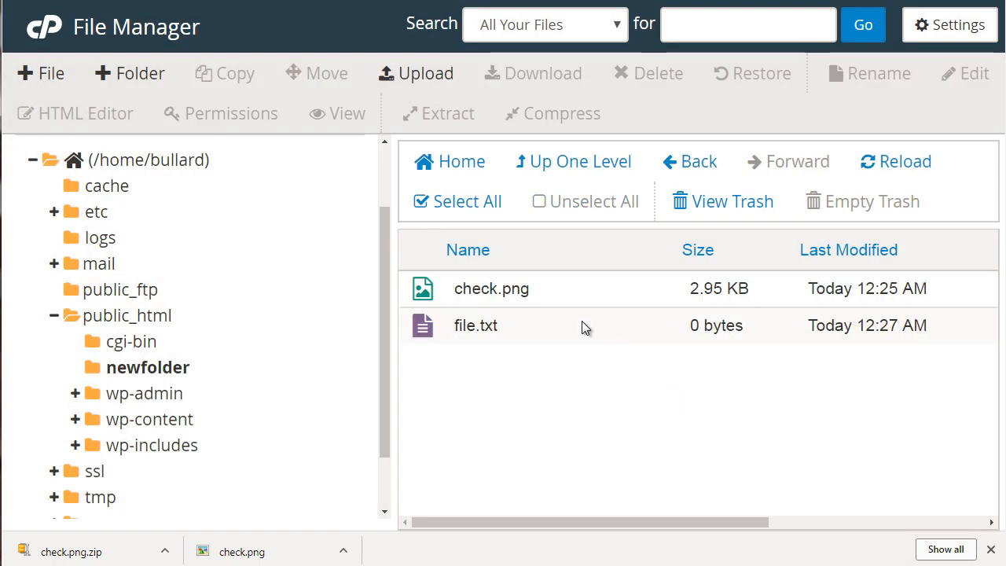
Step: Open file.txt for editing and accept the encoding dialog
click(582, 324)
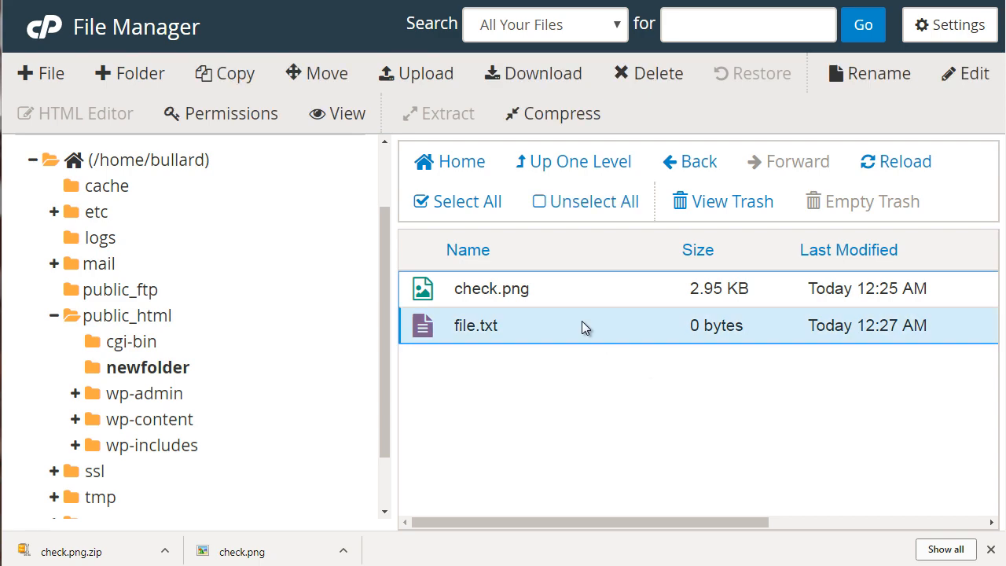
click(977, 79)
click(713, 444)
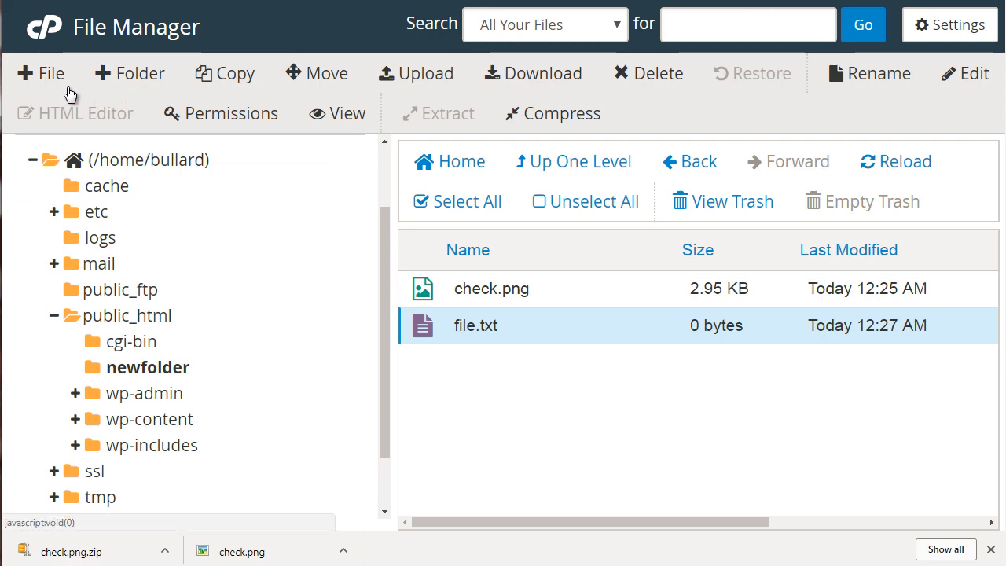
Step: Create a new web page file named file.html in /public_html/newfolder
click(47, 75)
text(file.ht)
key(BackSpace)
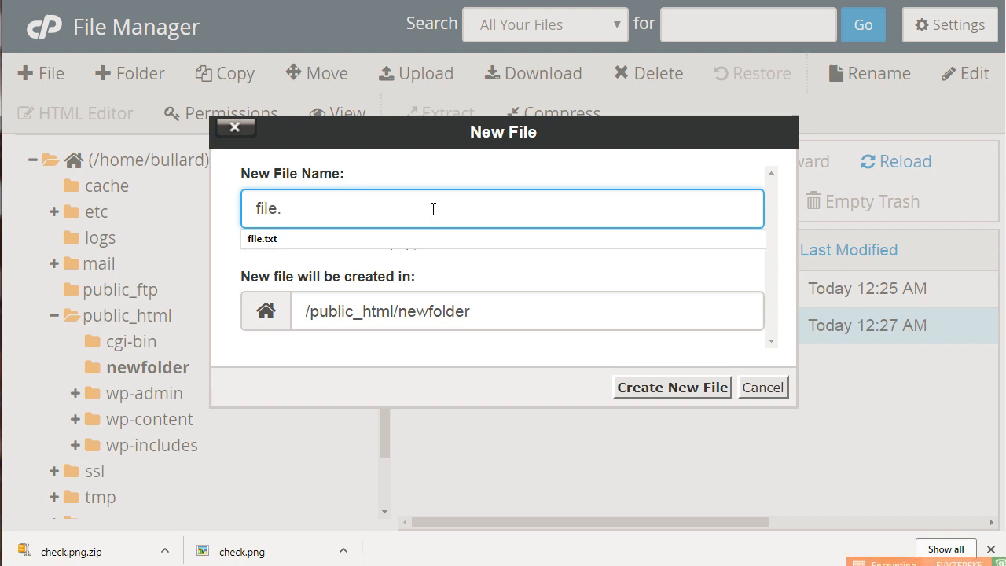
text(html)
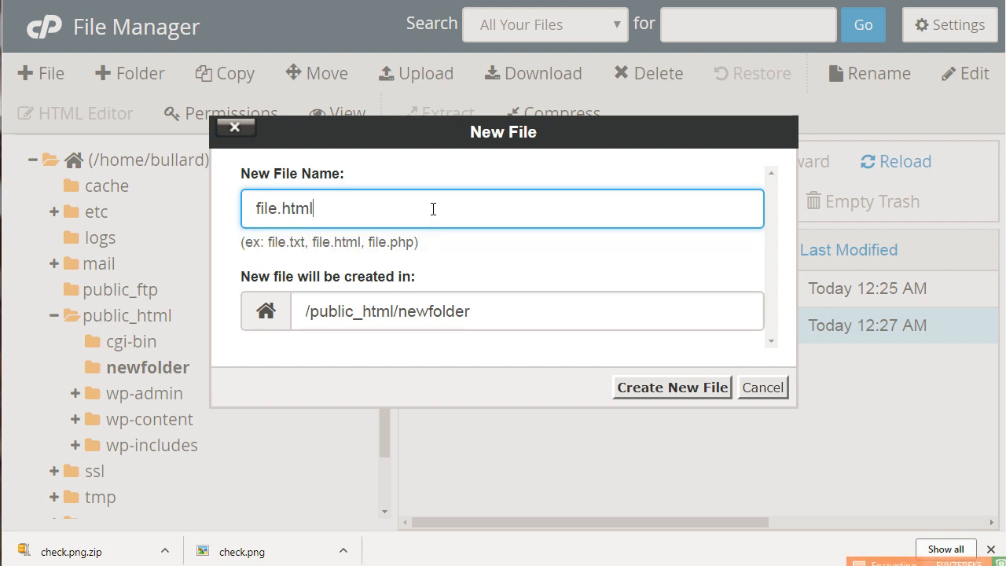
click(680, 390)
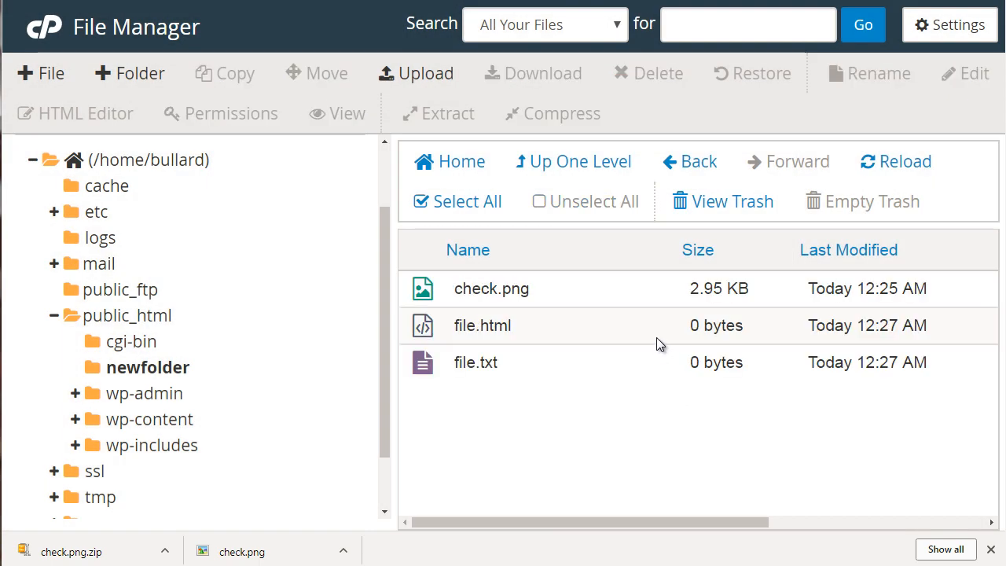
Step: Open file.html from newfolder in the HTML Editor, place the cursor in the blank page, and close the editor without changes
click(658, 342)
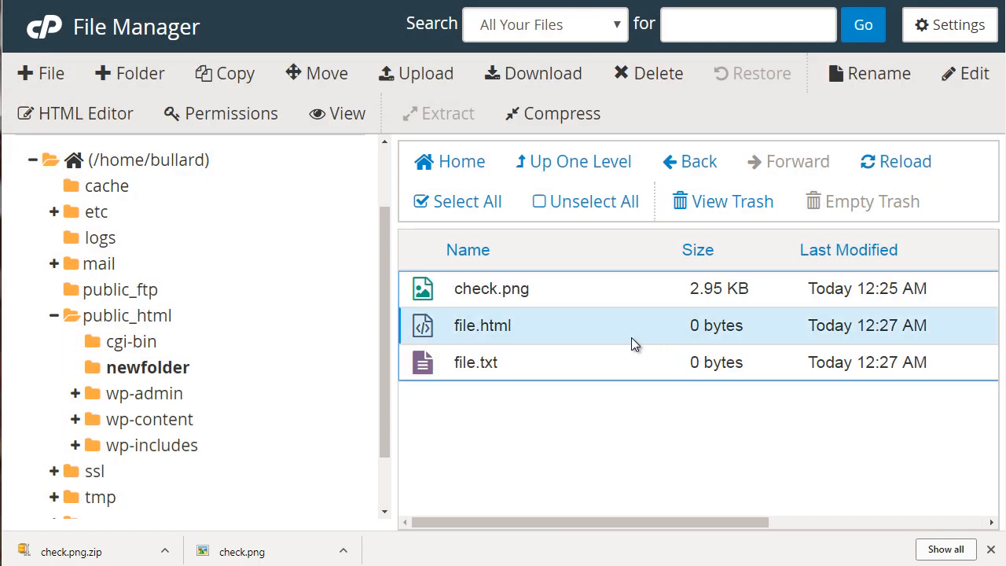
click(120, 114)
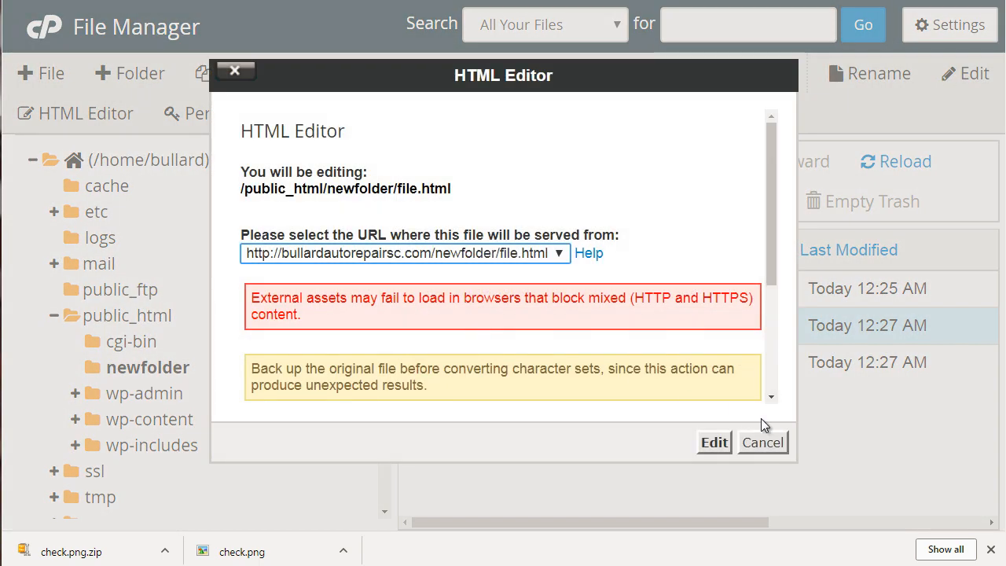
click(716, 443)
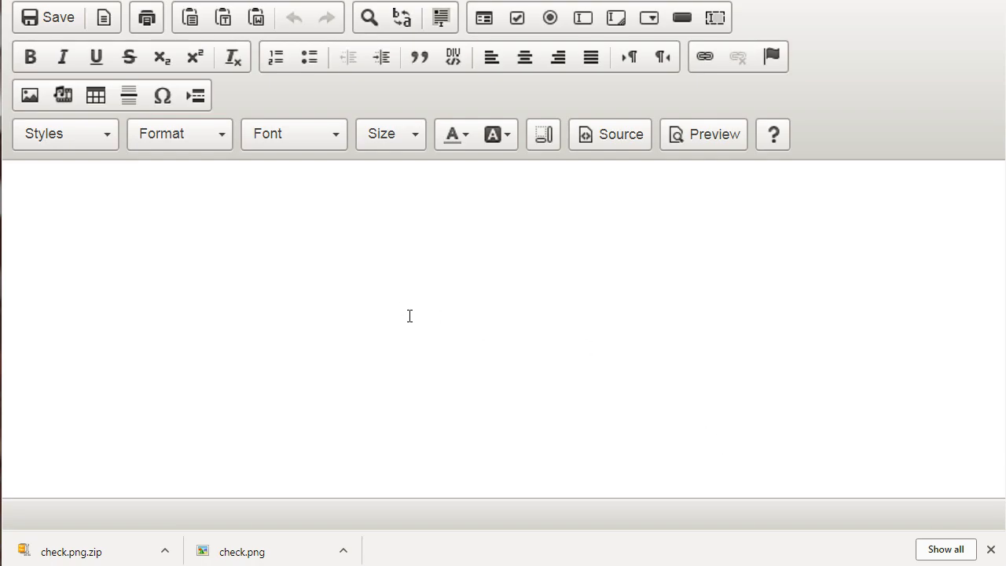
click(374, 274)
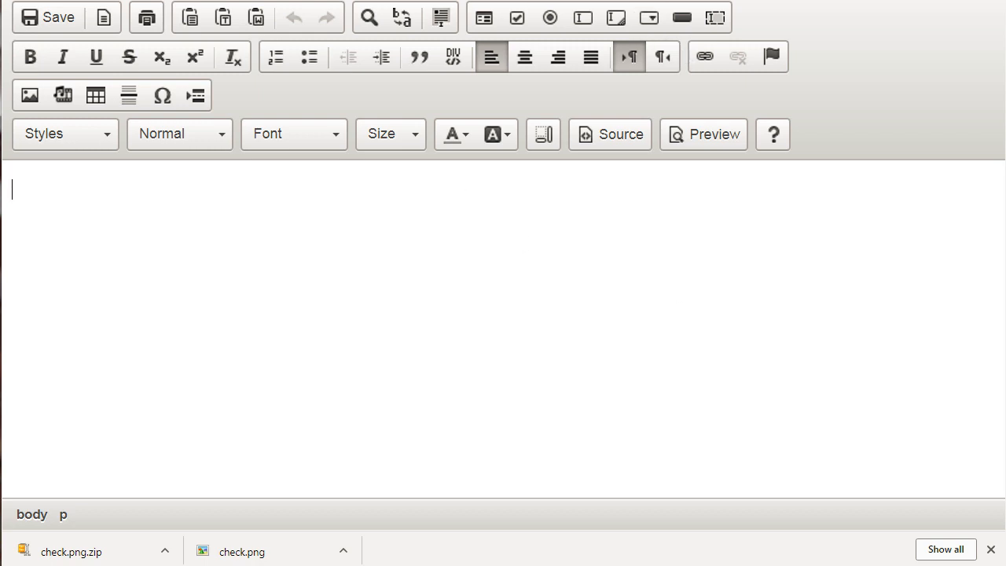
key(ctrl+w)
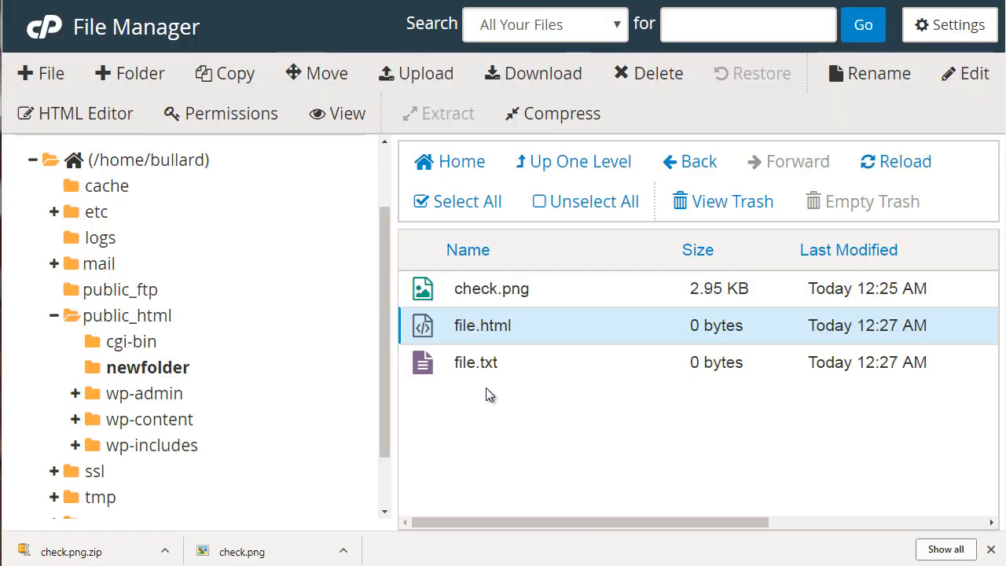
Step: View the permission settings of file.html in newfolder and cancel without changing them
click(266, 118)
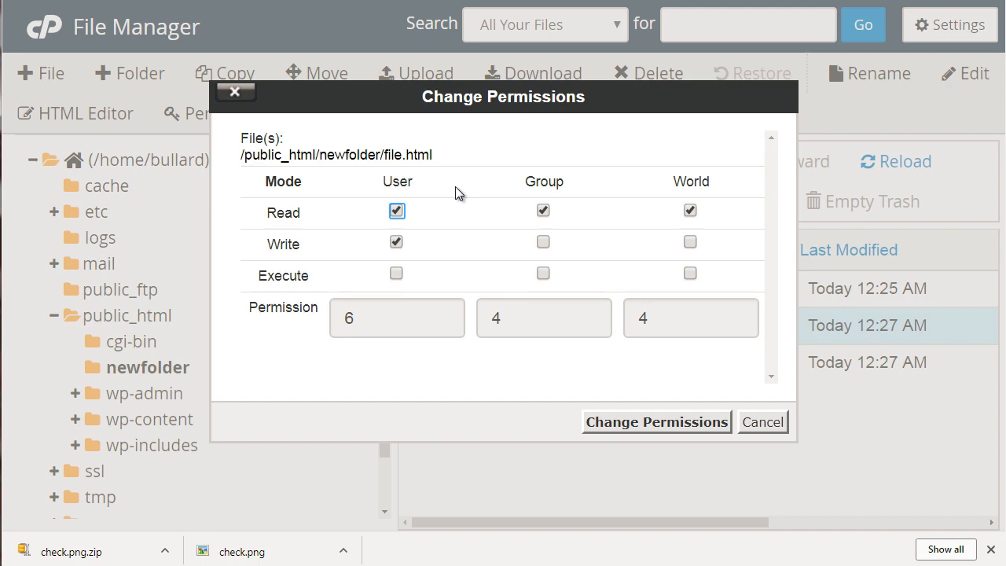
click(758, 431)
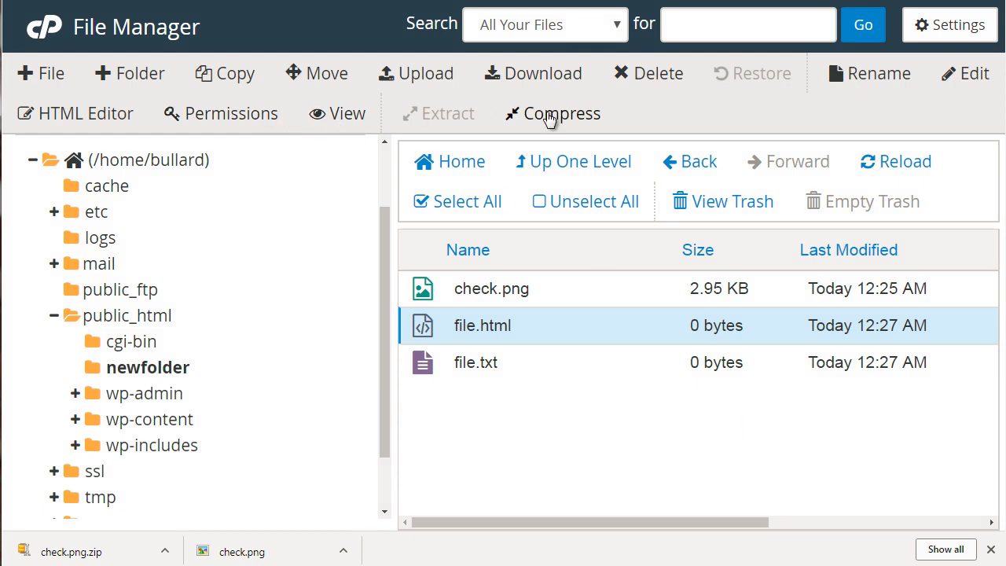